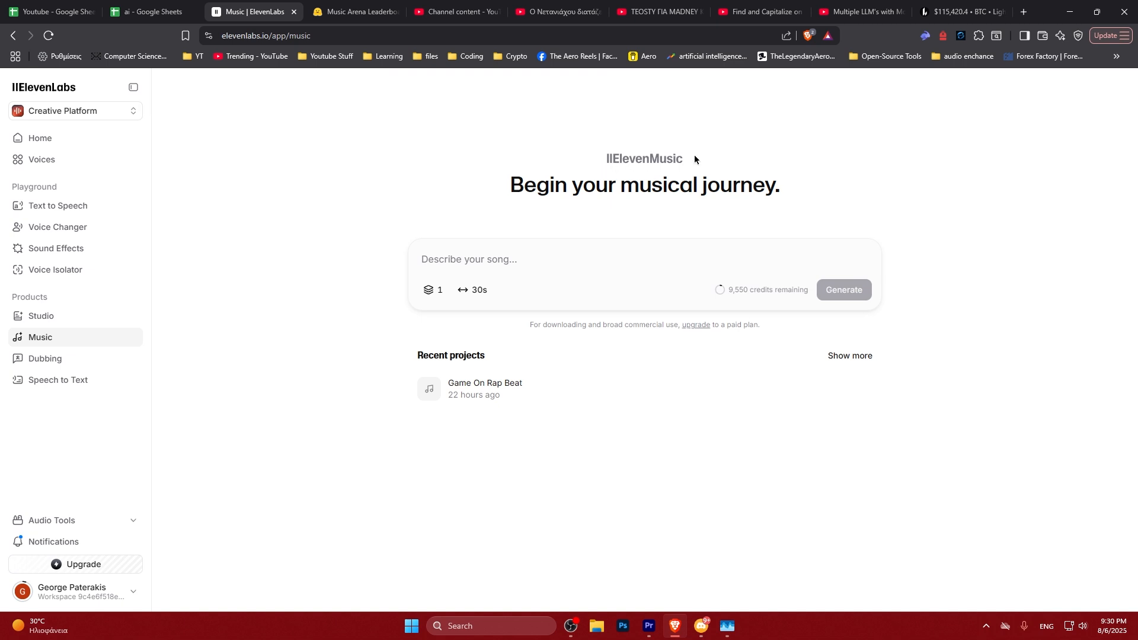
Step: View the SunoAI video's details page in YouTube Studio and return to the ElevenLabs Music start page
drag(498, 183, 793, 185)
click(766, 188)
click(465, 6)
click(243, 303)
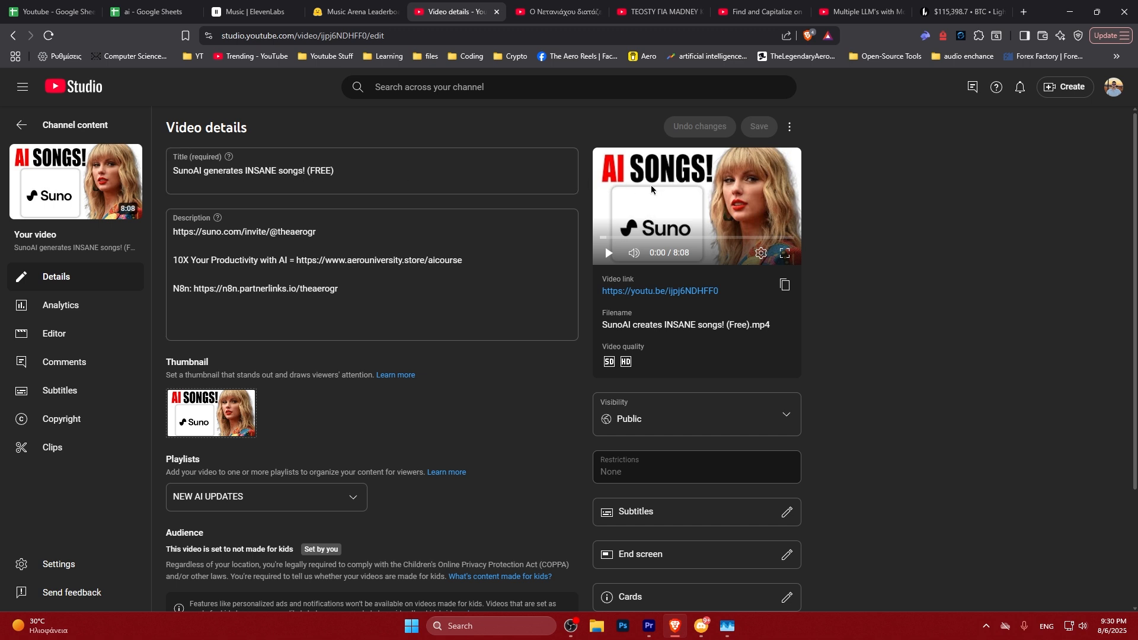
click(255, 12)
drag(446, 193, 781, 184)
click(613, 169)
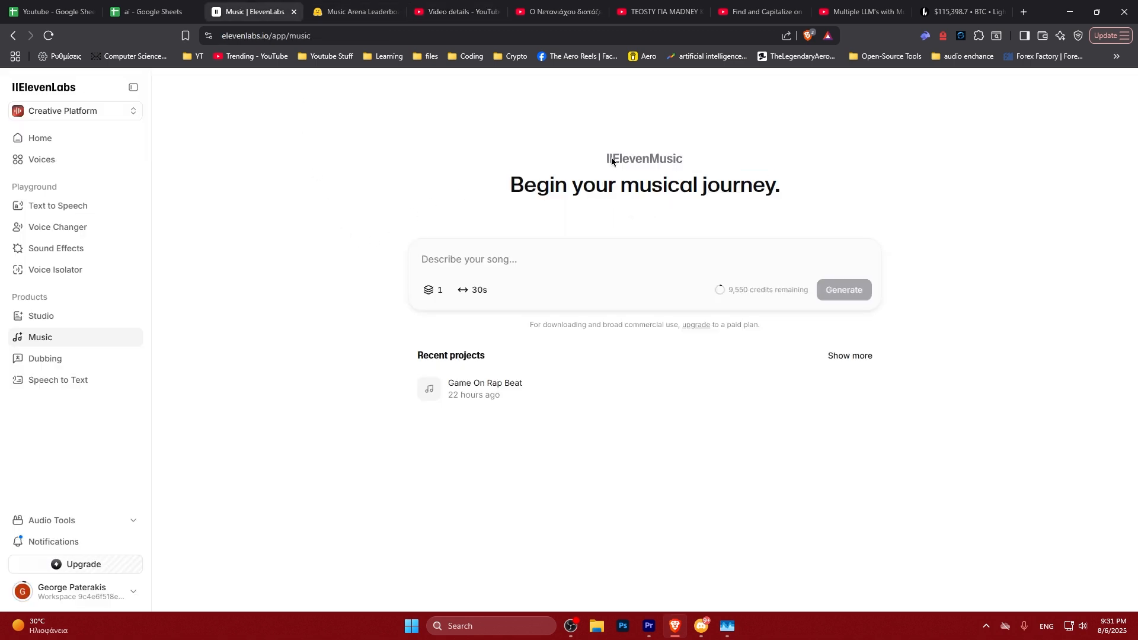
click(455, 12)
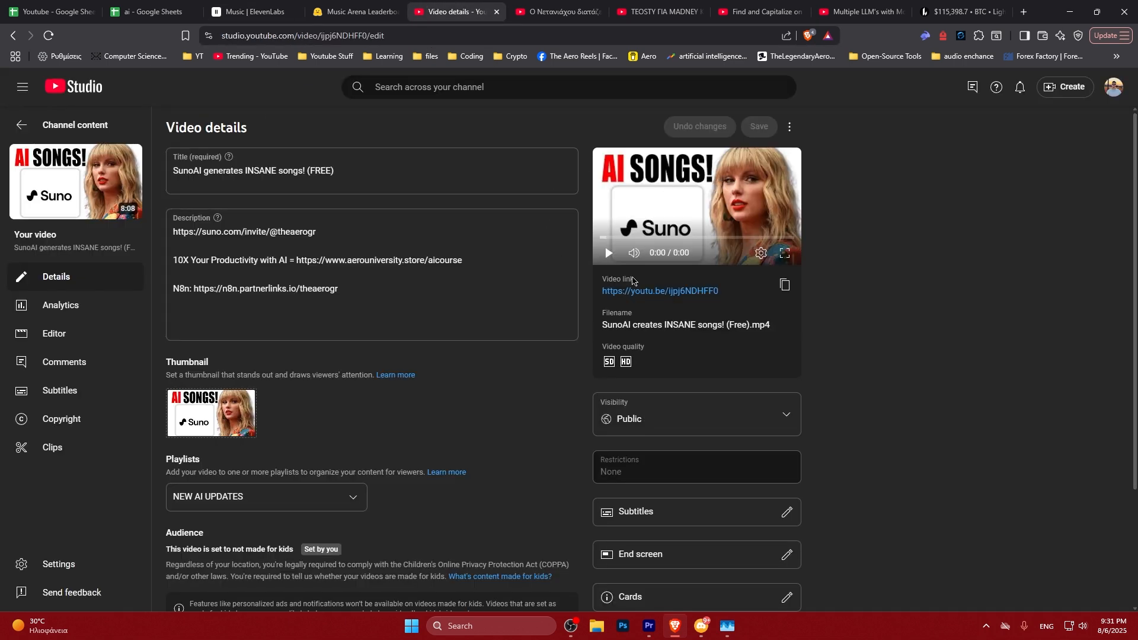
click(233, 13)
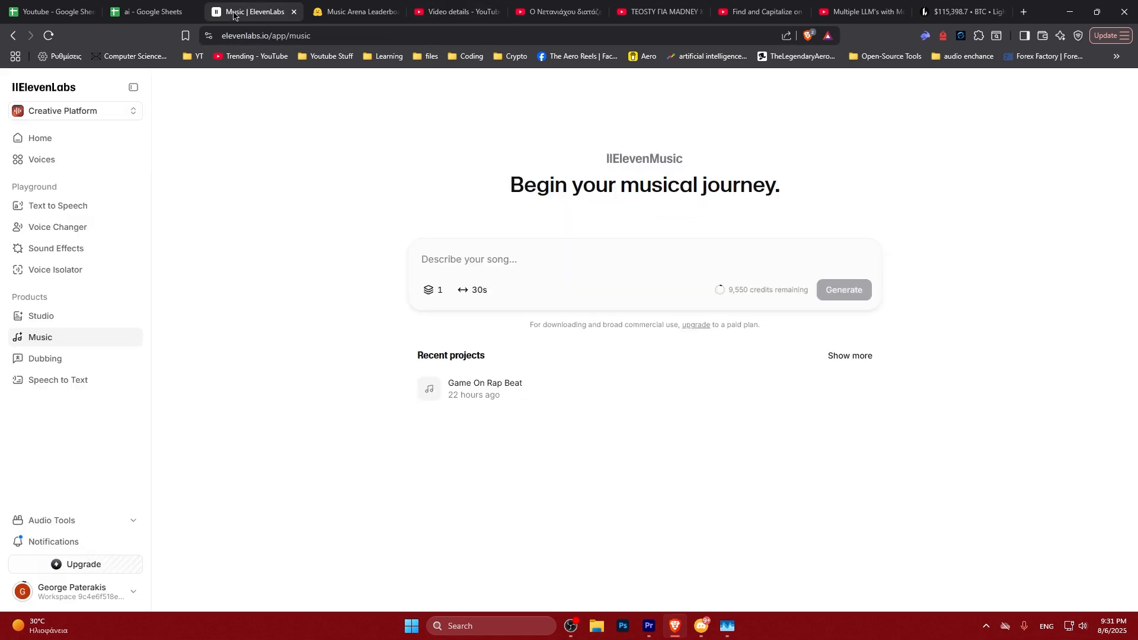
Step: Examine the Vocals ranking on the Artificial Analysis Music Arena Leaderboard
click(314, 5)
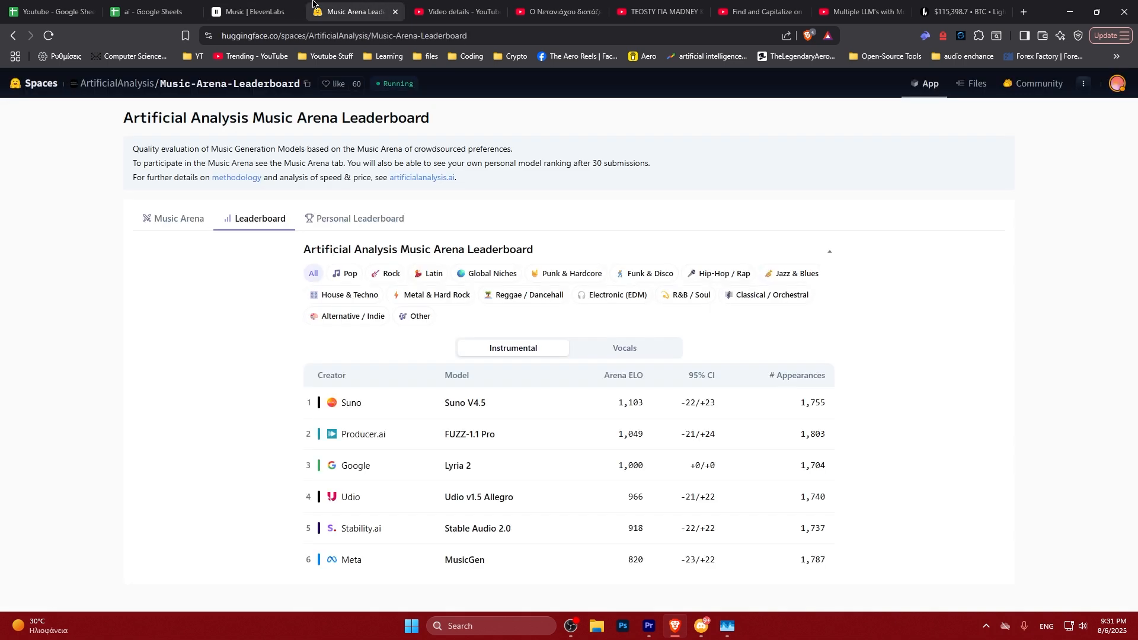
click(625, 350)
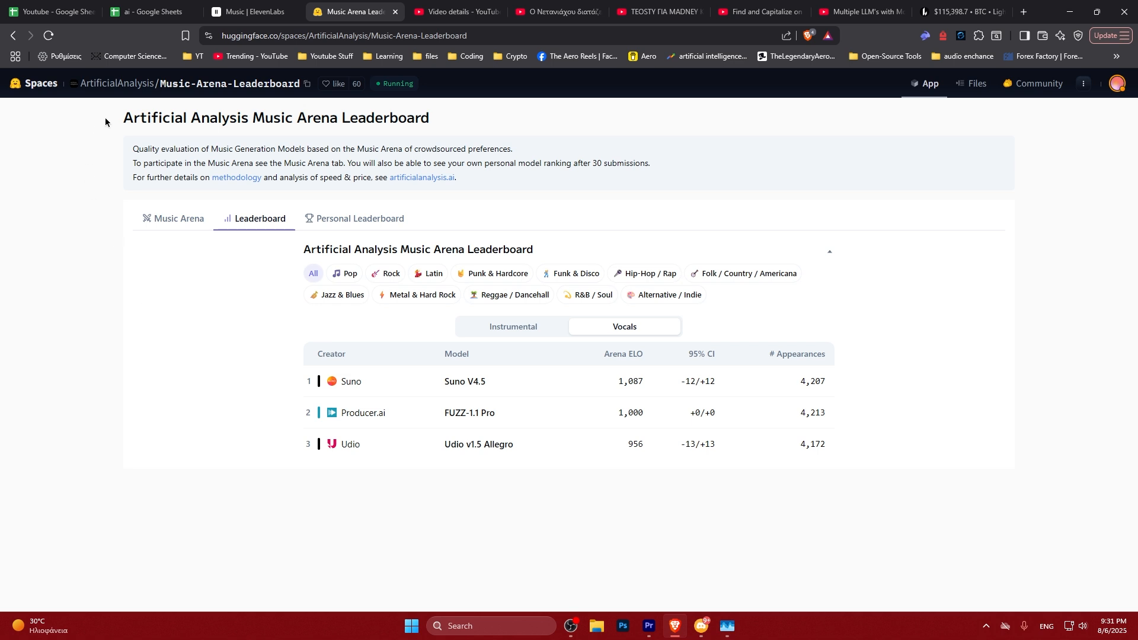
drag(102, 124, 501, 138)
click(256, 120)
drag(254, 119, 123, 120)
click(266, 121)
Step: Open the recent project Game On Rap Beat in ElevenLabs Music and listen to its track, including the end of the outro
click(255, 2)
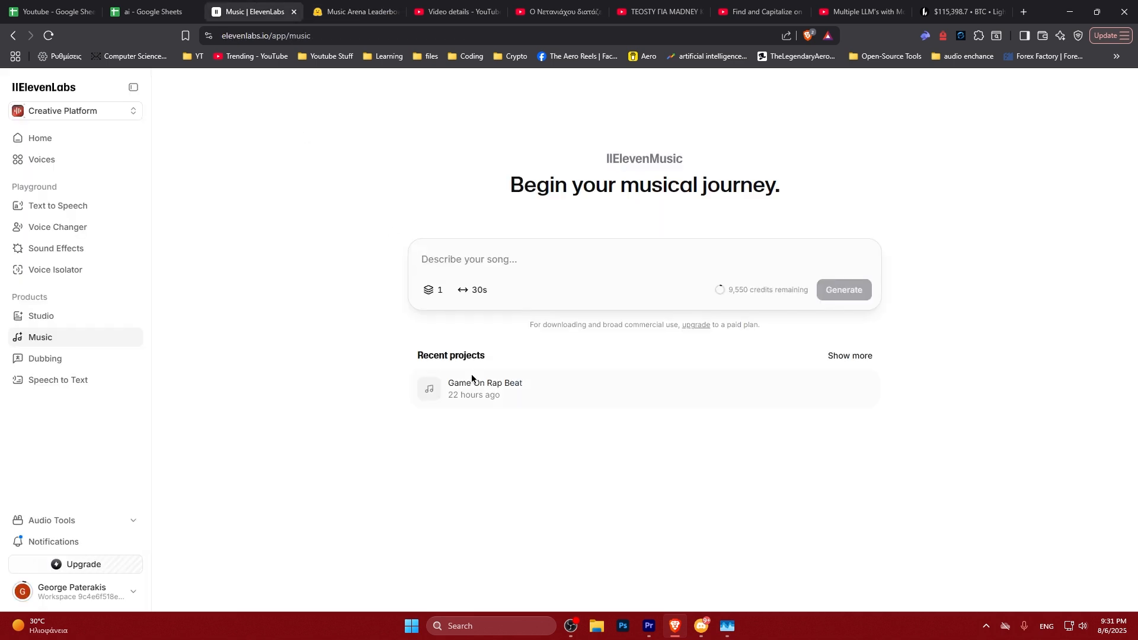
click(433, 387)
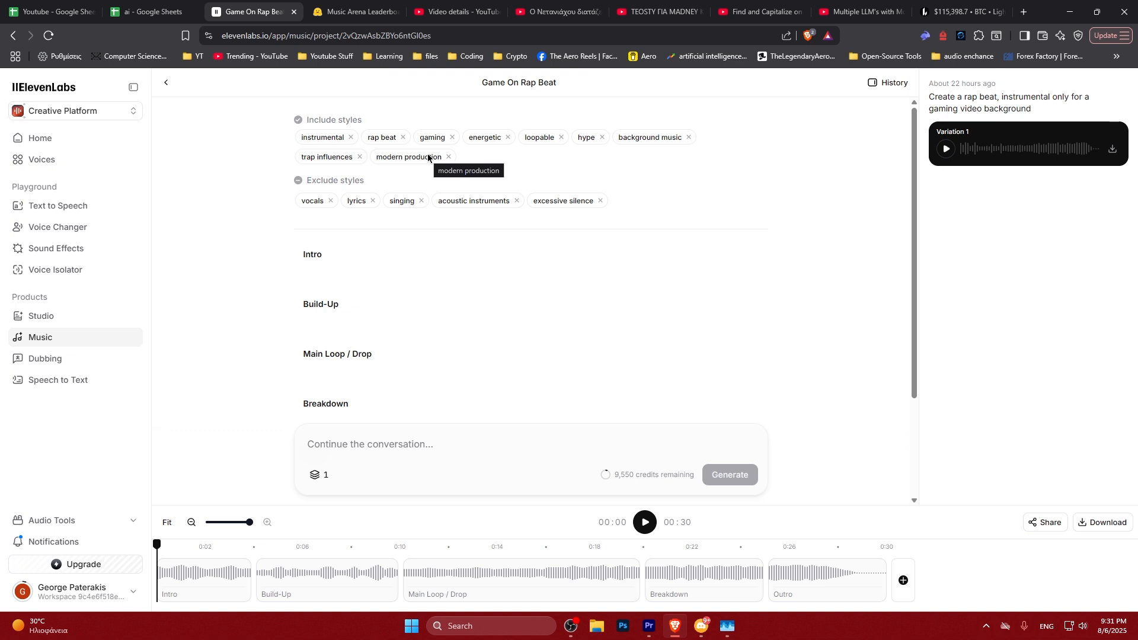
click(645, 522)
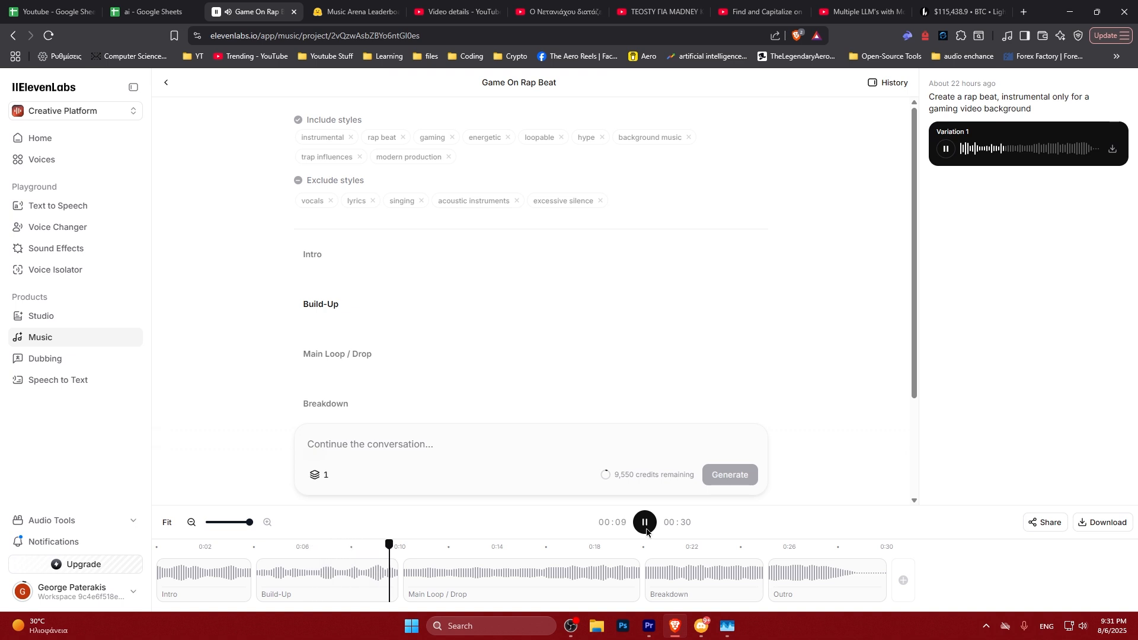
click(864, 572)
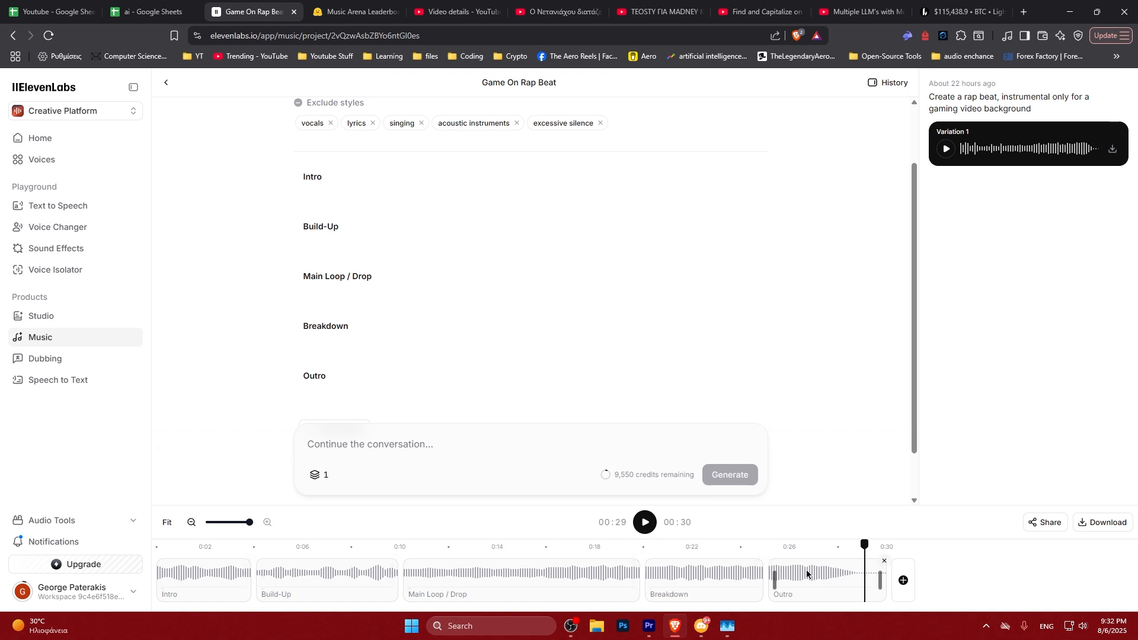
Step: Start a new music generation with the number of variants set to 1 and the duration set to 30s
click(34, 336)
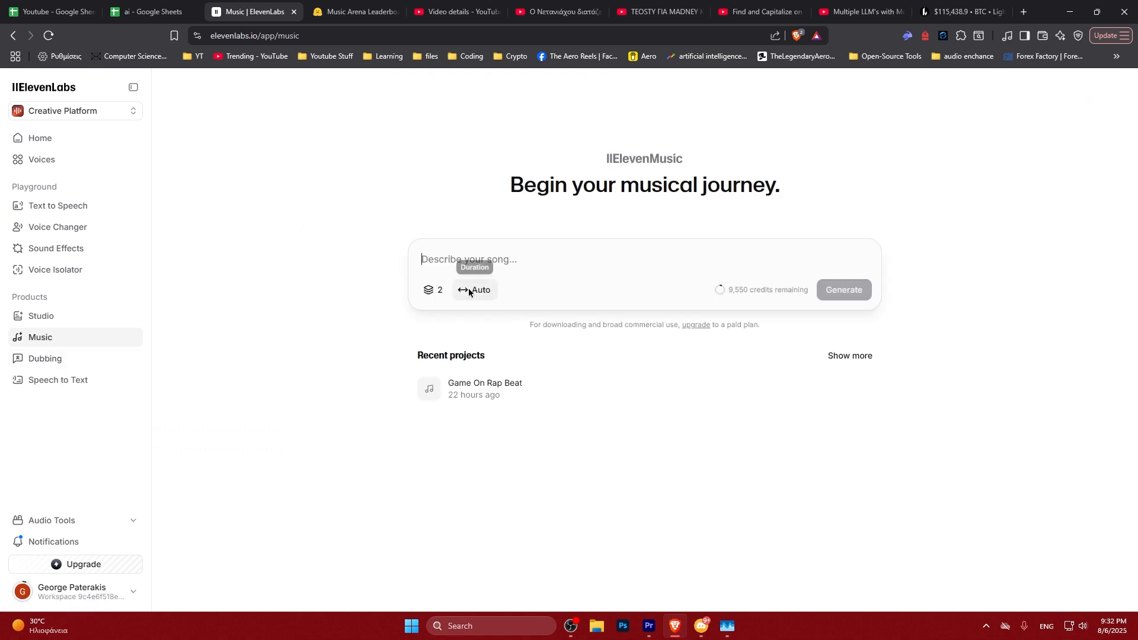
click(432, 290)
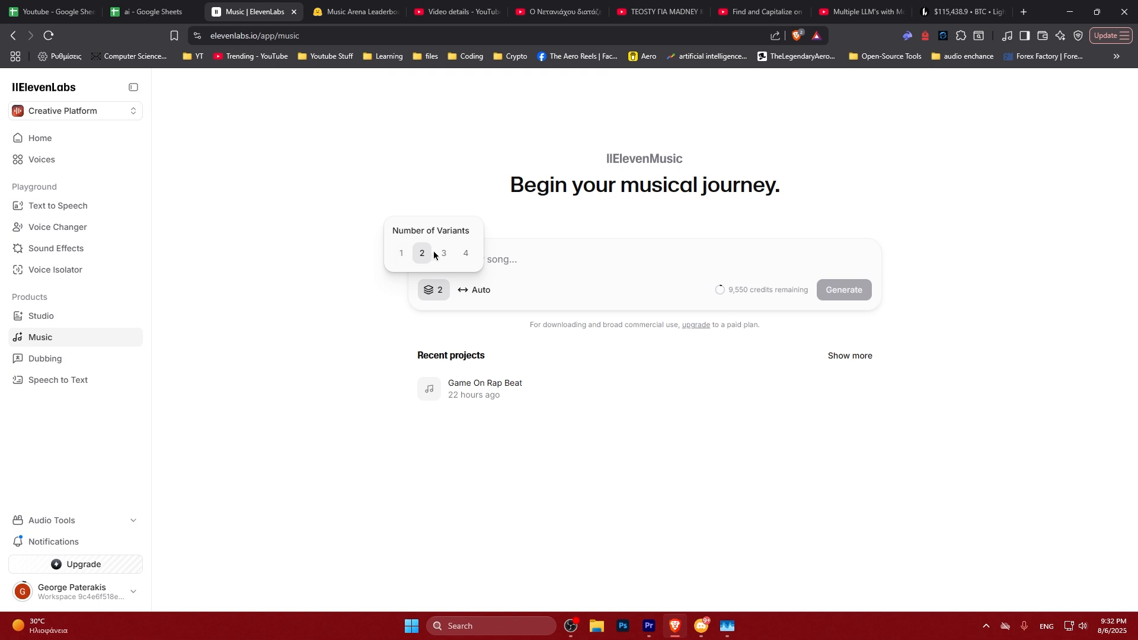
drag(393, 228, 469, 234)
click(468, 234)
click(401, 253)
click(473, 290)
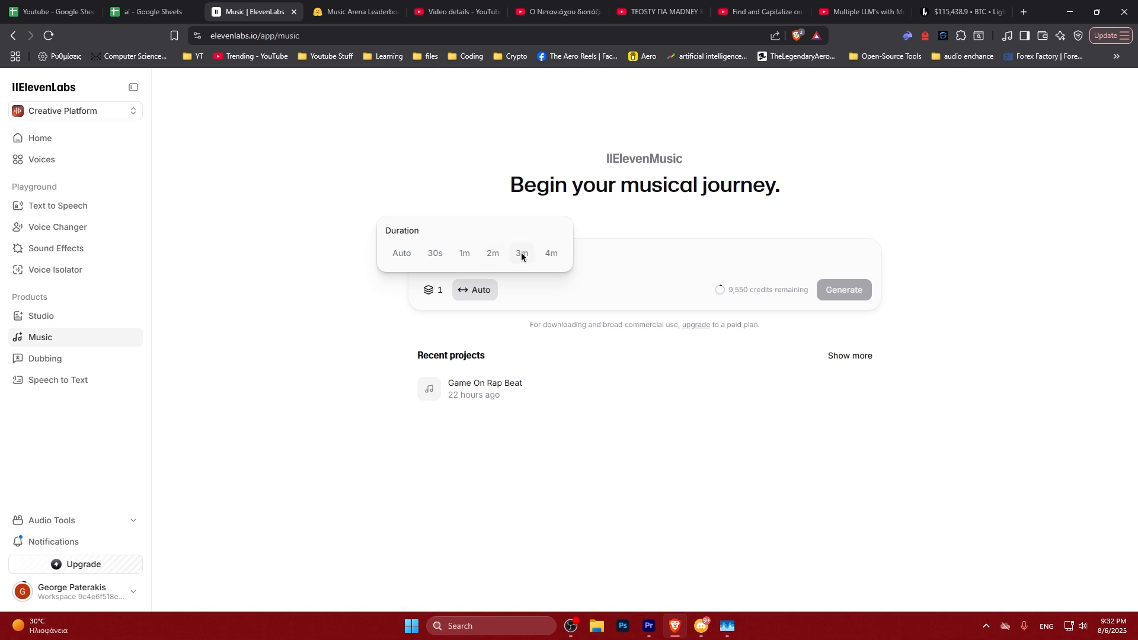
click(584, 258)
click(462, 289)
click(436, 255)
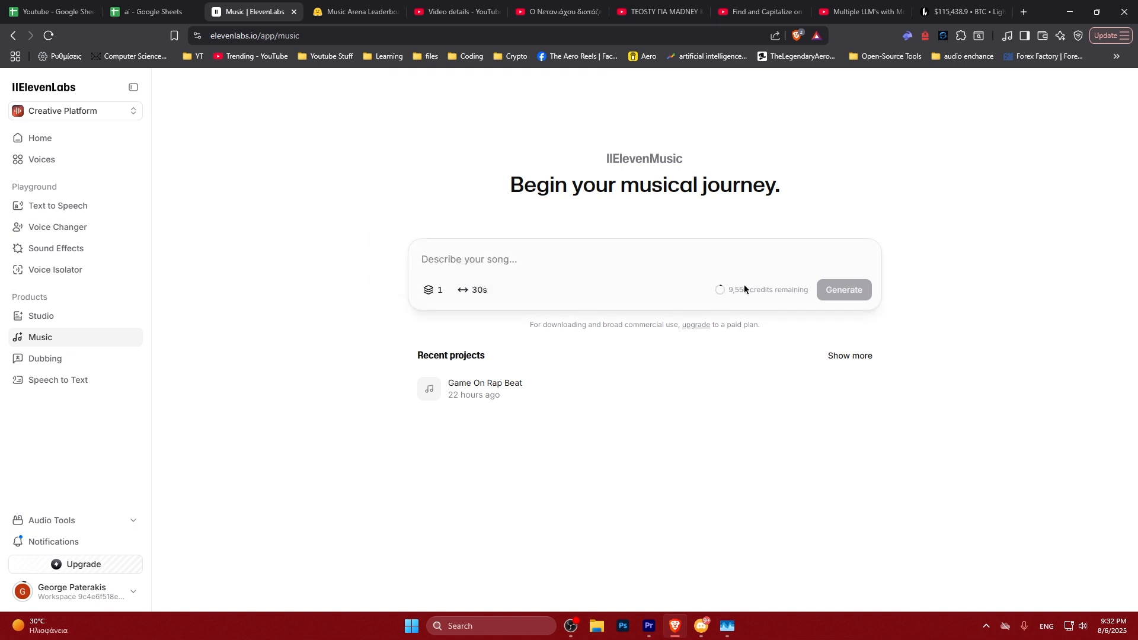
Step: Submit the song prompt "Taylor Swift like pop song with girly voice"
drag(729, 293, 806, 293)
click(588, 291)
text(Taylor)
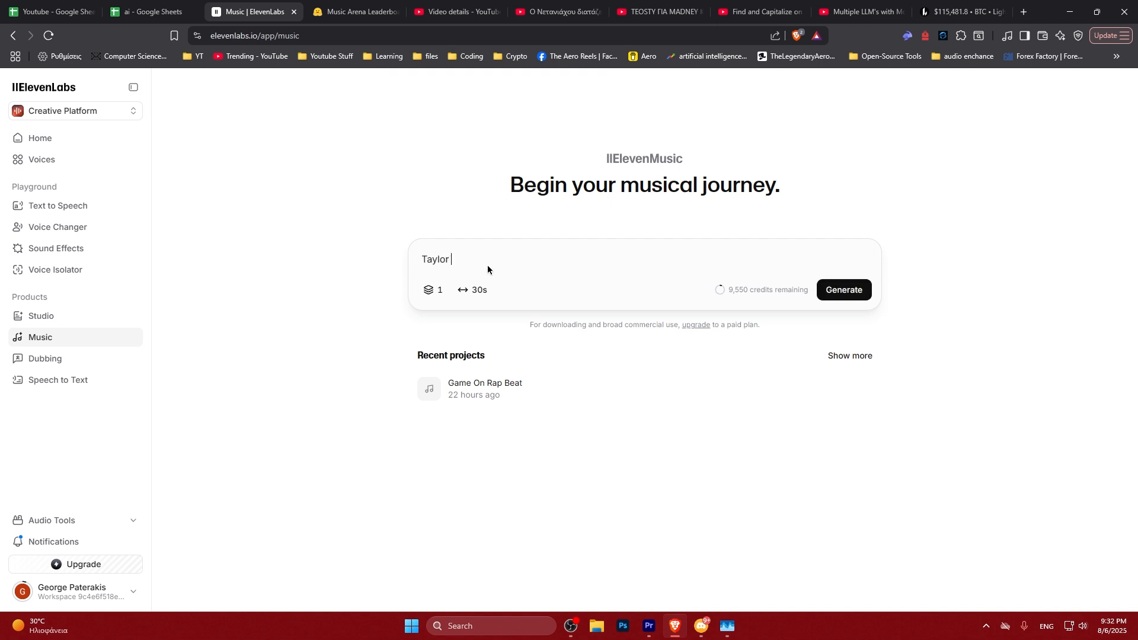
text( Swift like pop song with girly voice)
key(Return)
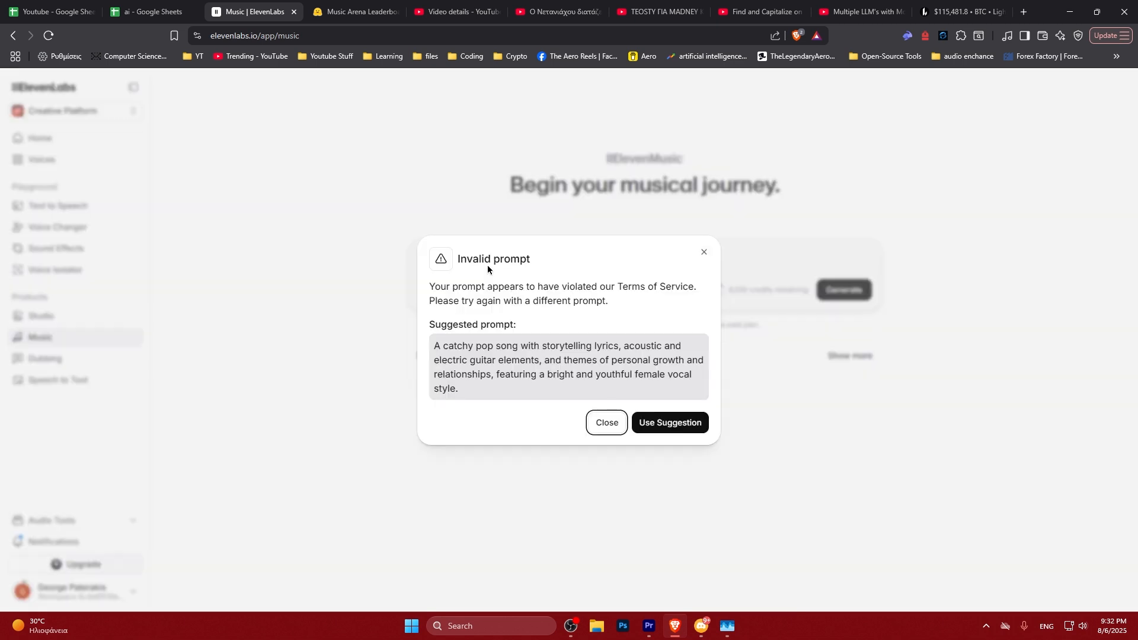
Step: Adopt the suggested catchy pop song prompt with a bright, youthful female vocal style and generate the song from it
drag(430, 287, 698, 285)
click(623, 300)
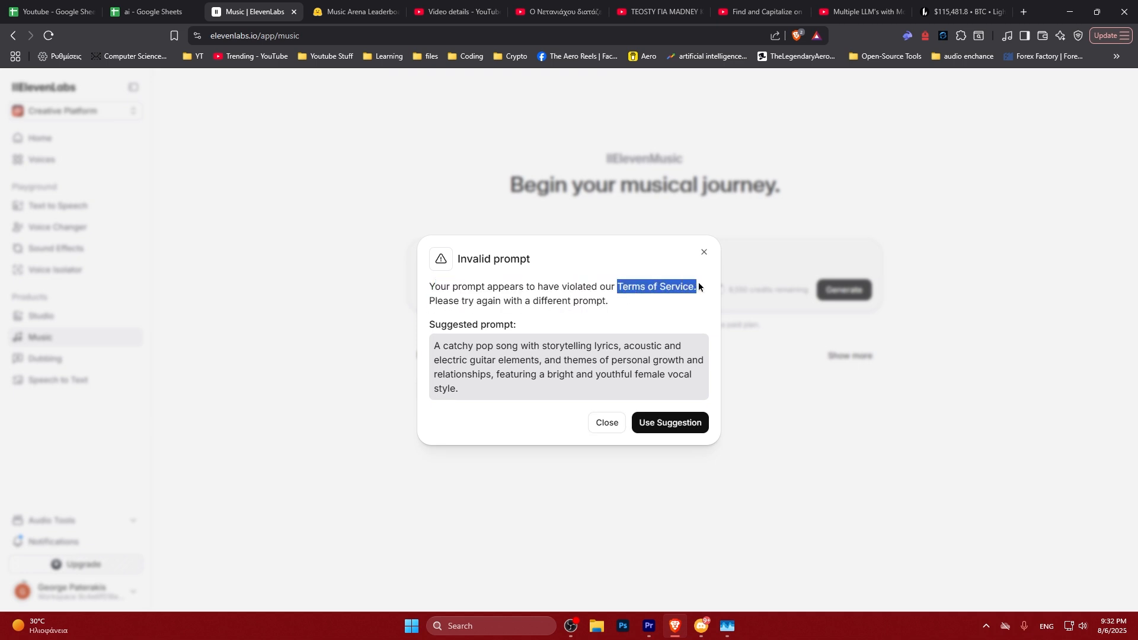
drag(433, 344, 484, 394)
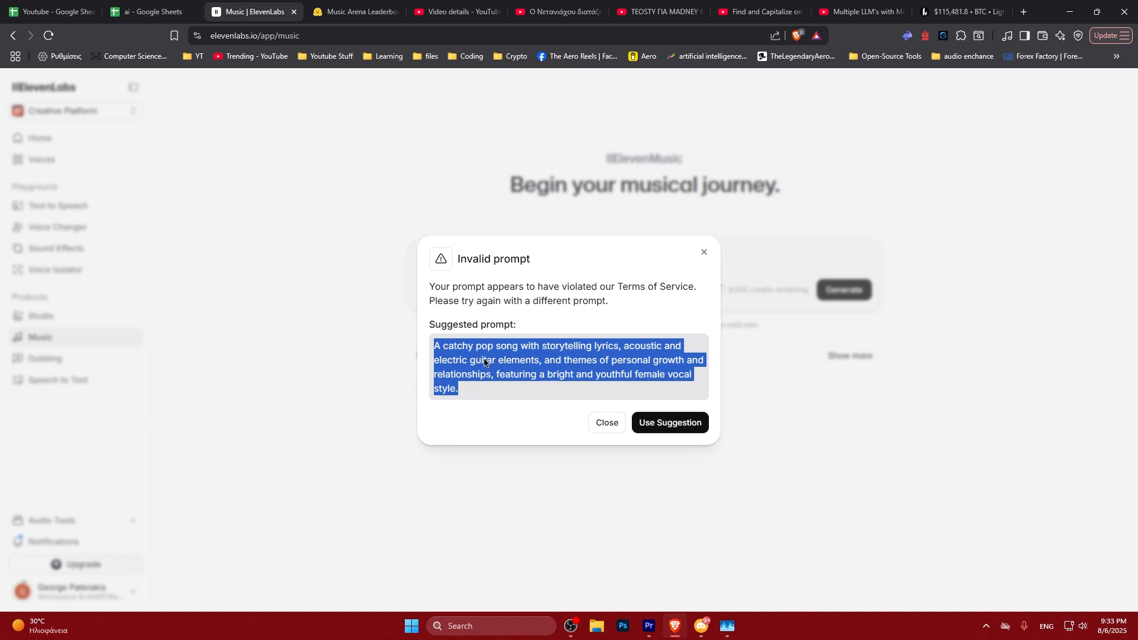
click(670, 422)
mouse_move(421, 260)
mouse_down()
mouse_move(801, 274)
mouse_move(413, 264)
mouse_up()
click(509, 271)
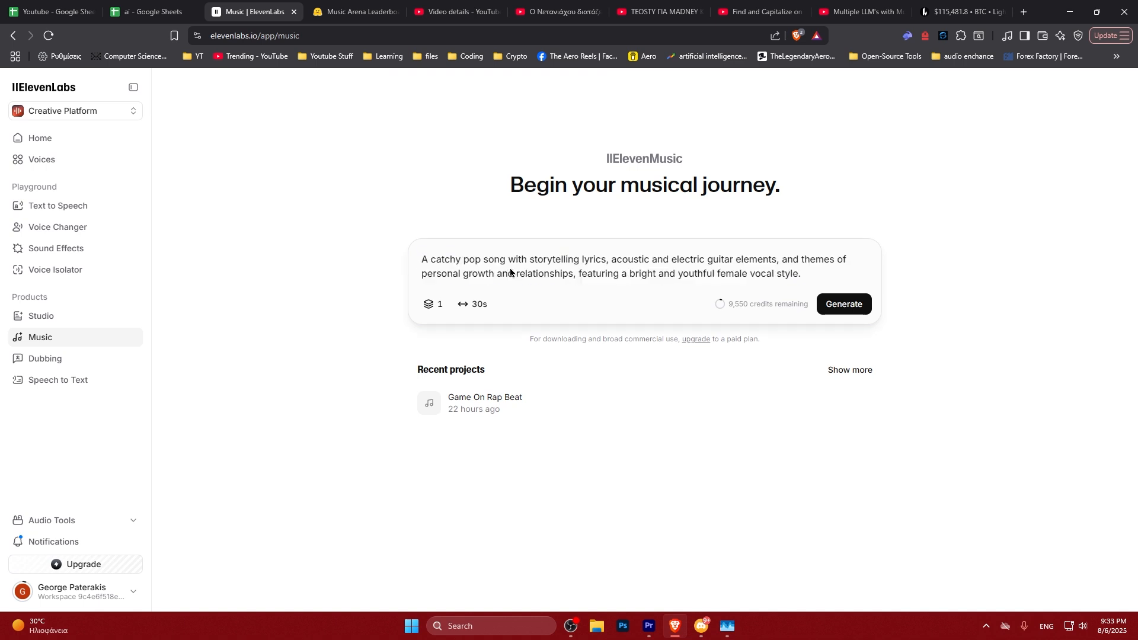
mouse_move(421, 259)
mouse_down()
mouse_move(832, 277)
mouse_move(425, 257)
mouse_up()
click(478, 262)
click(842, 304)
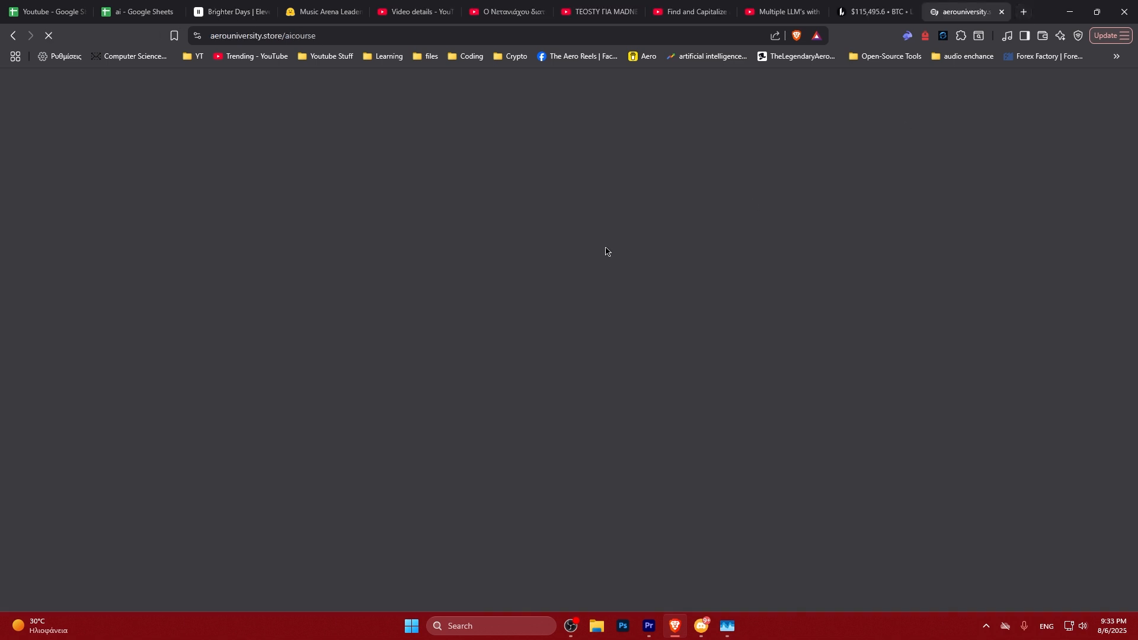
Step: View the headline of the AI Mastery Course page at aerouniversity.store/aicourse
drag(478, 171, 746, 181)
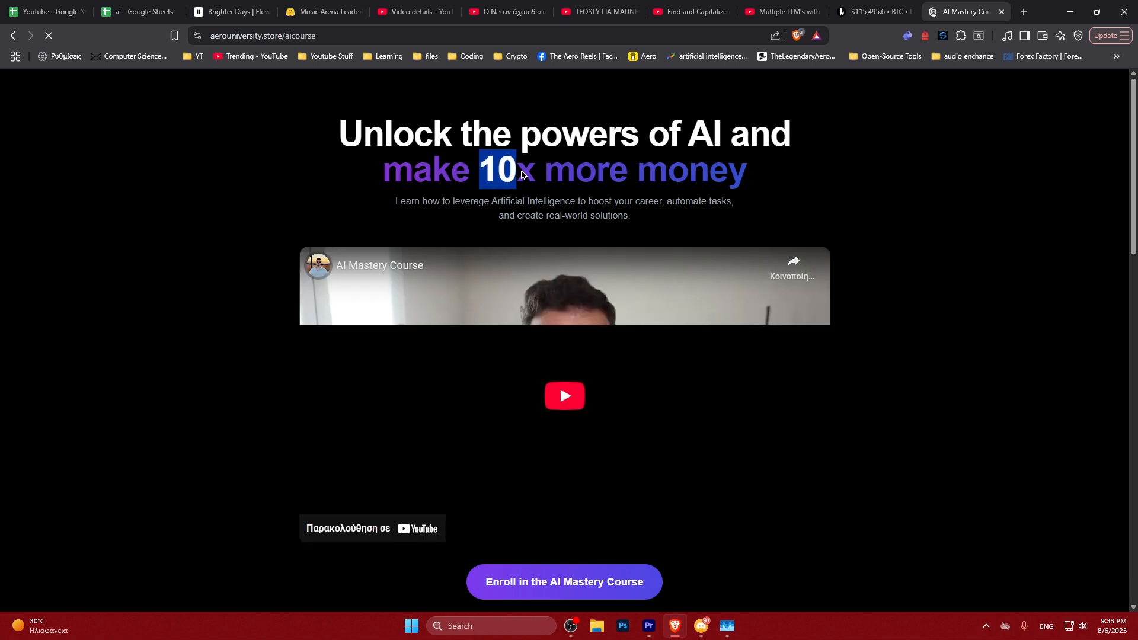
click(747, 182)
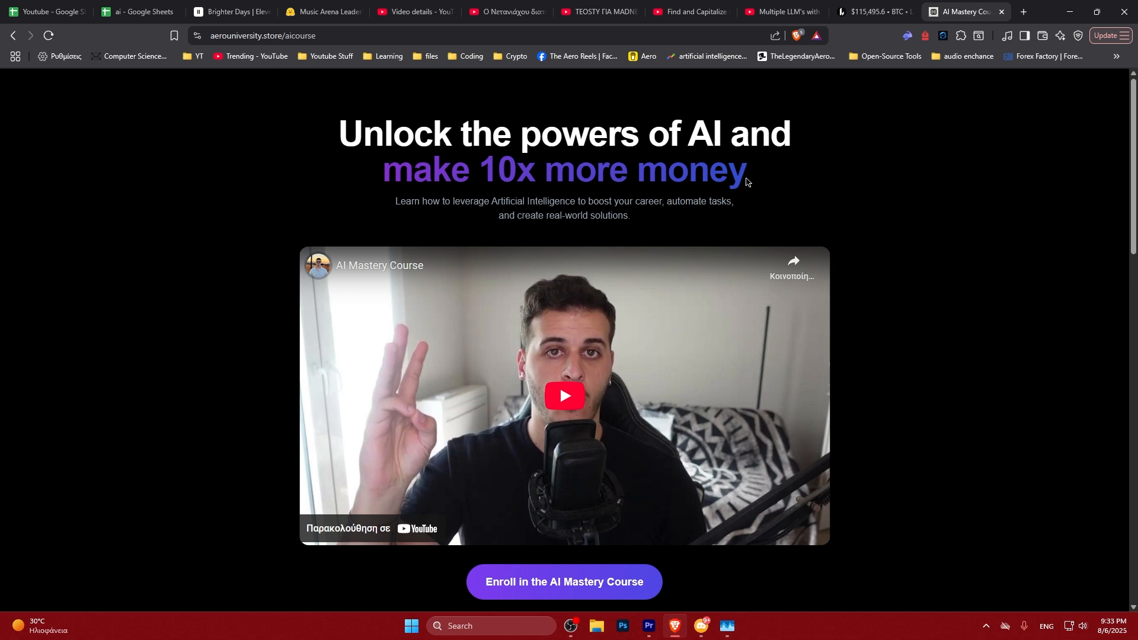
drag(500, 175, 757, 172)
click(758, 172)
drag(490, 177, 794, 181)
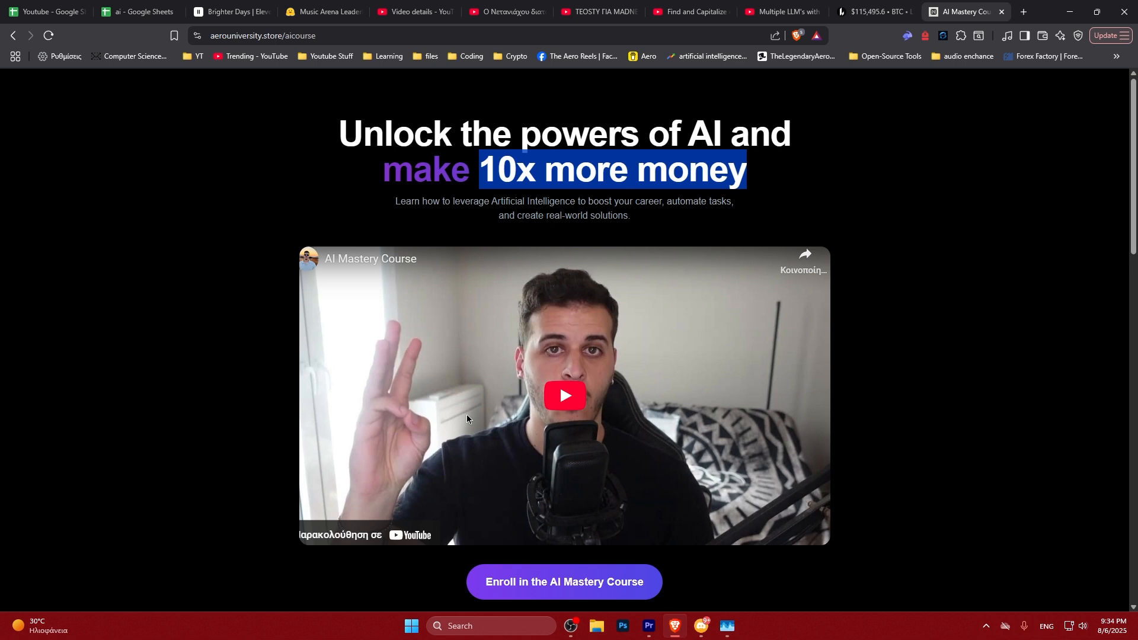
Step: Return to the generated pop song in ElevenLabs and listen to it into the chorus
click(227, 3)
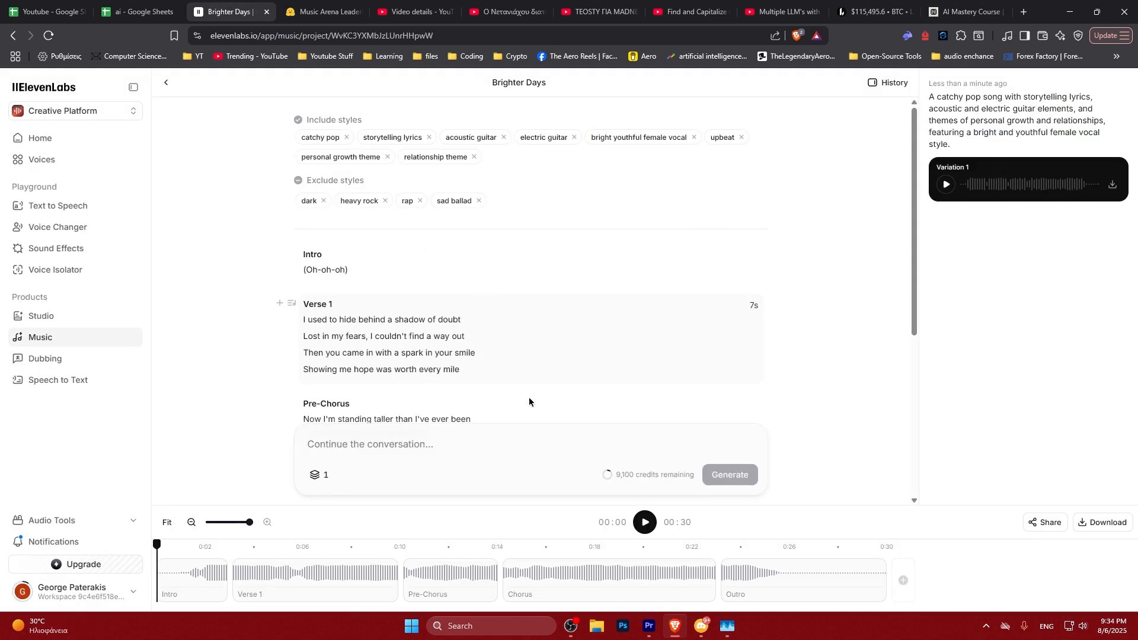
click(646, 523)
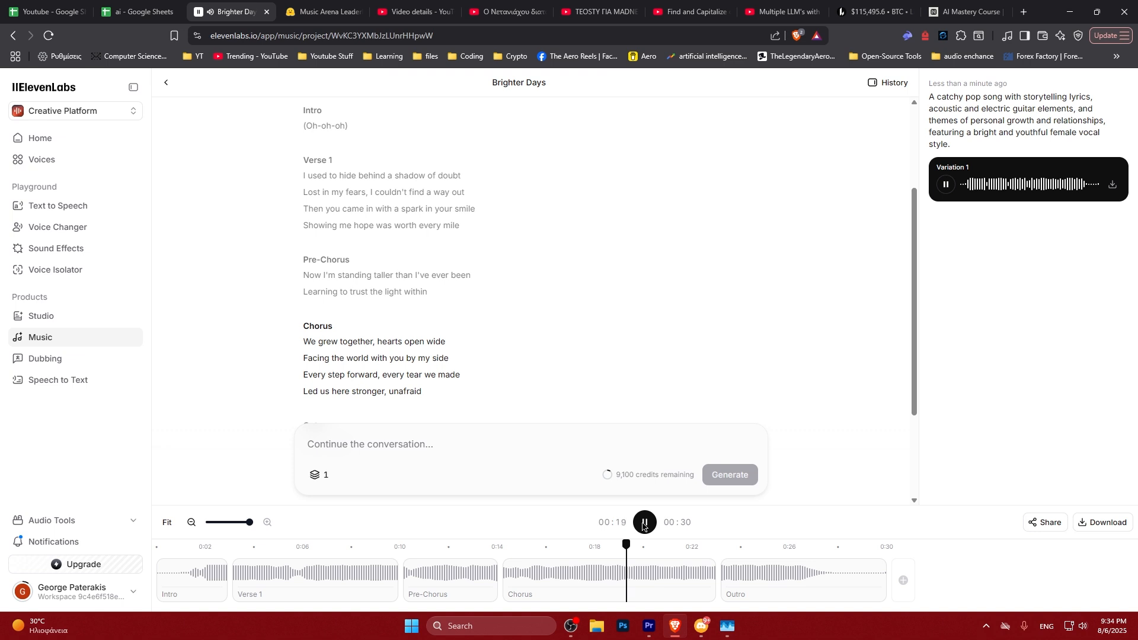
click(644, 524)
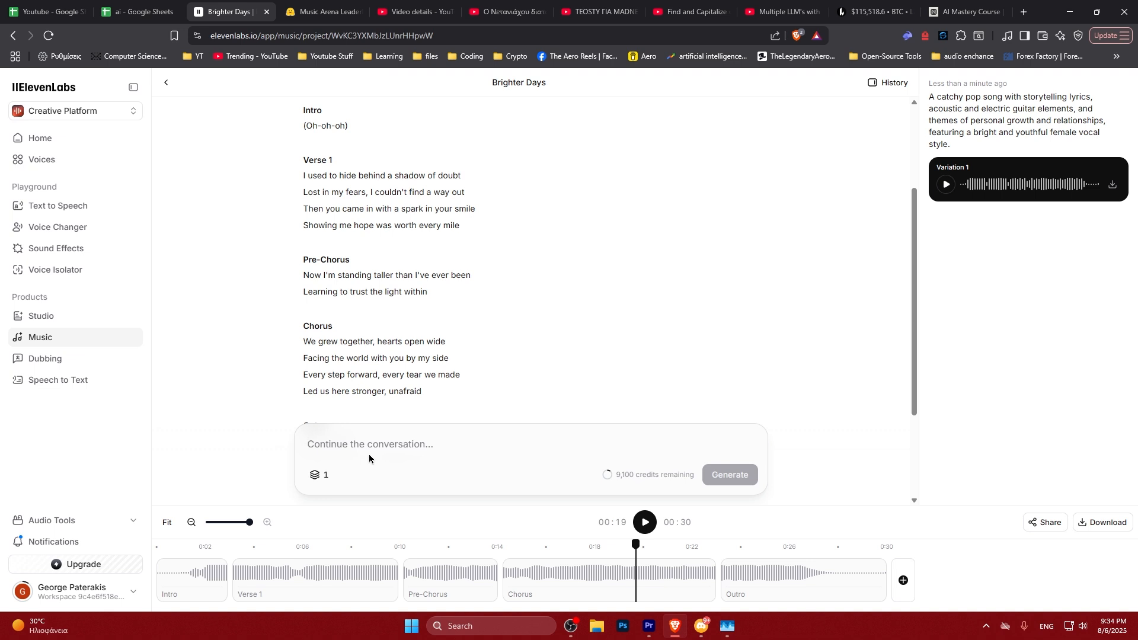
Step: Revise the song with the prompt "Add metal drums, and make the voice of the song a male heavy metal singer"
text(A)
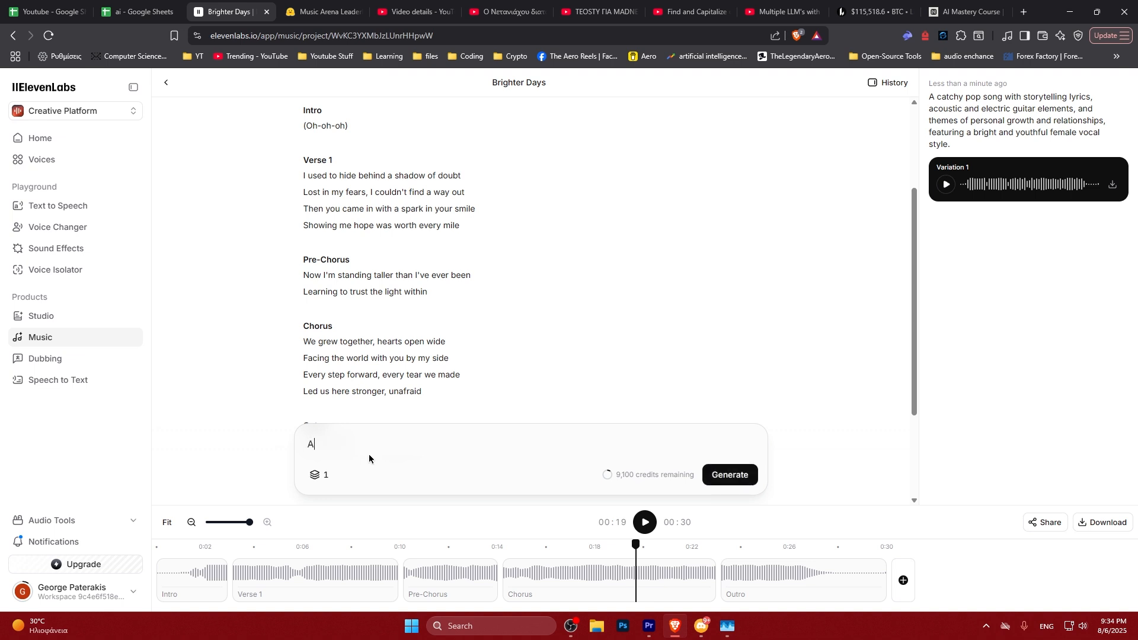
text(dd metal drums, and make the voice o)
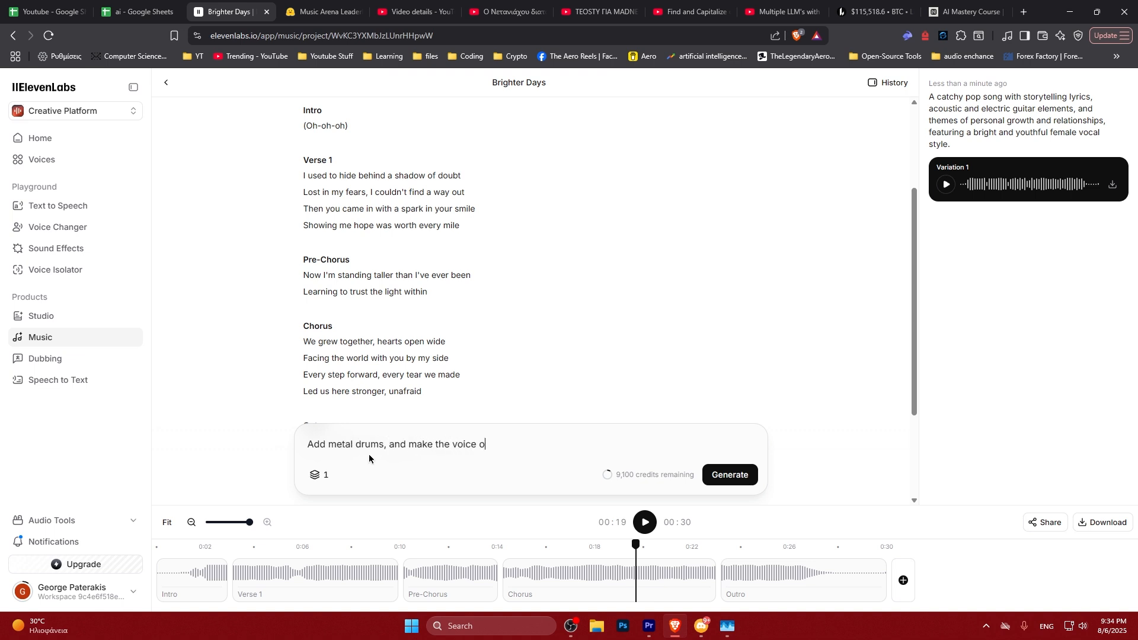
text(f the song a male heavy metal singer)
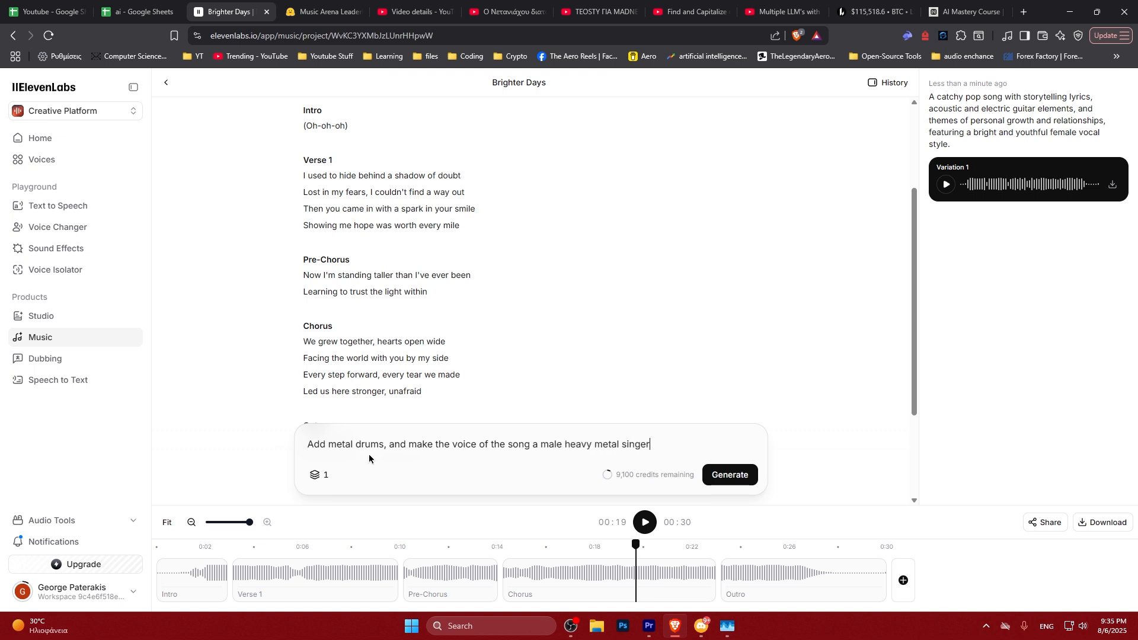
key(Return)
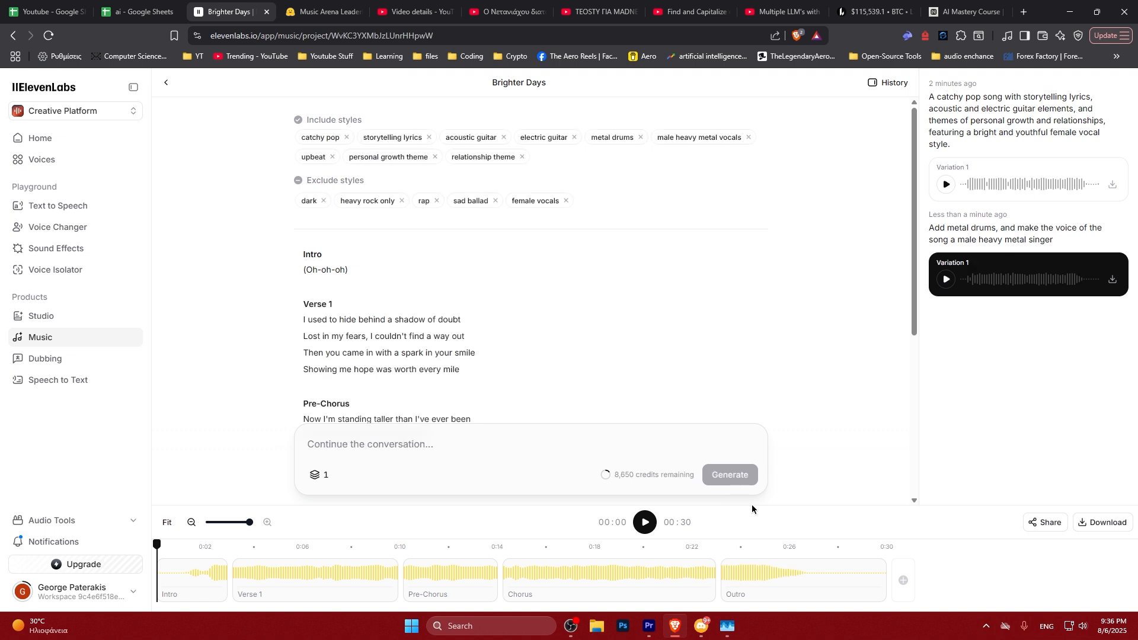
Step: Listen to the metal version, replay its opening, and scrub the playhead along the timeline to the outro
click(646, 522)
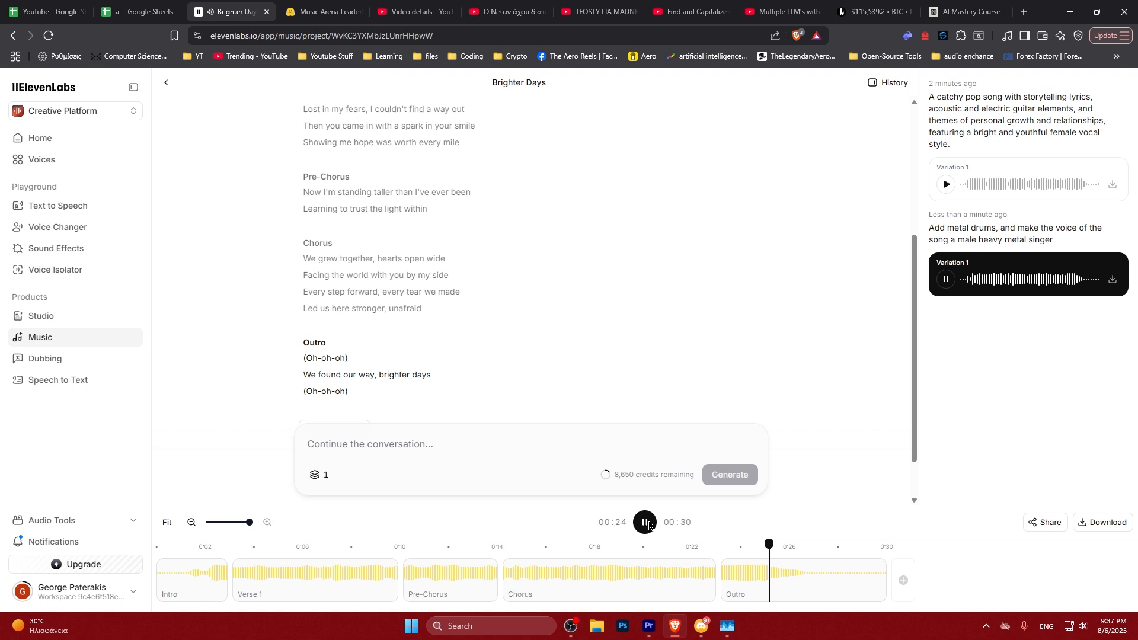
click(646, 522)
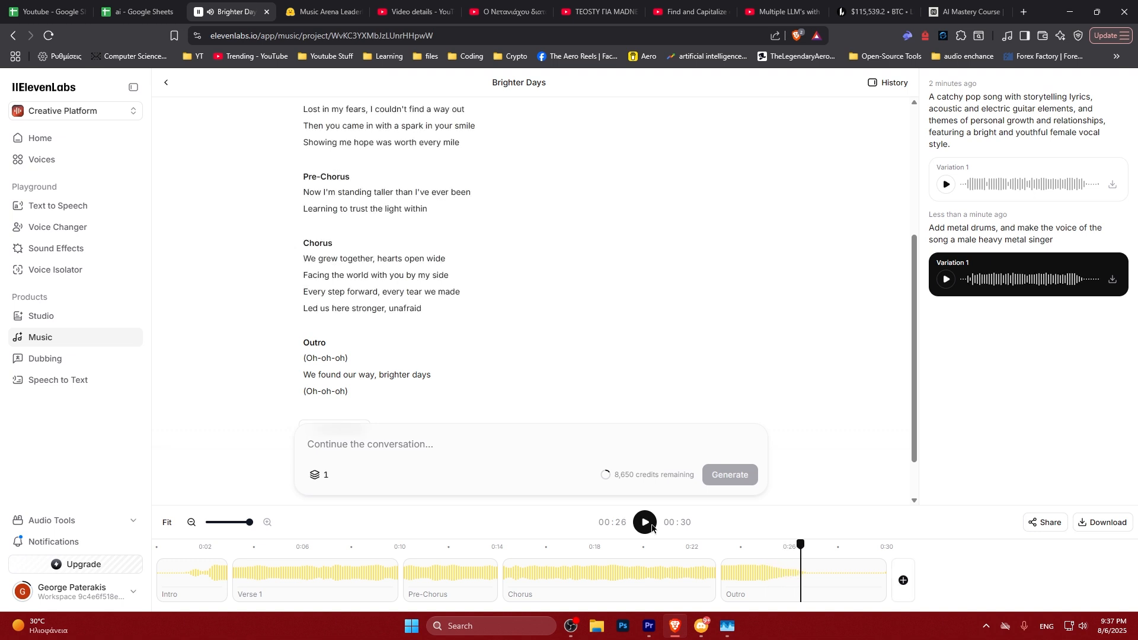
drag(204, 546, 167, 548)
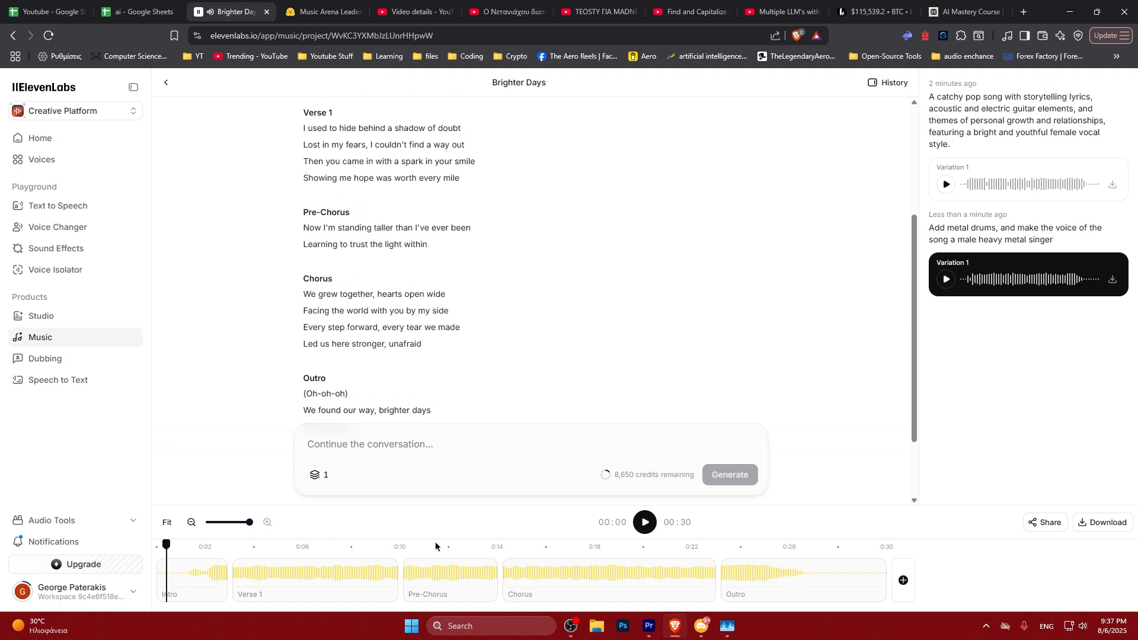
scroll(471, 324, up, 3)
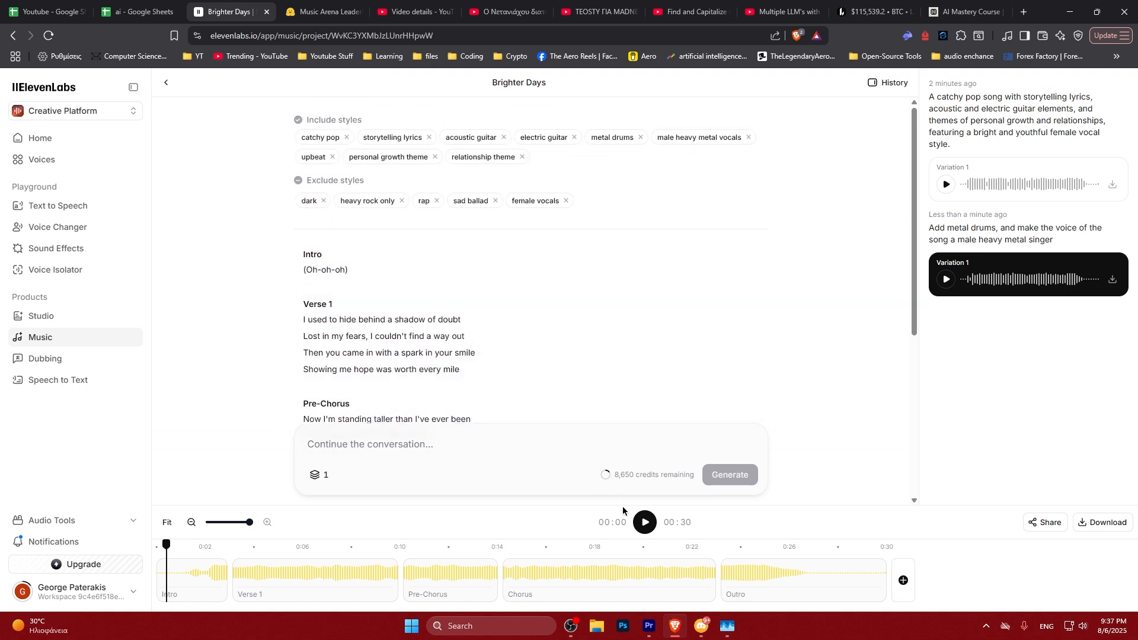
click(645, 522)
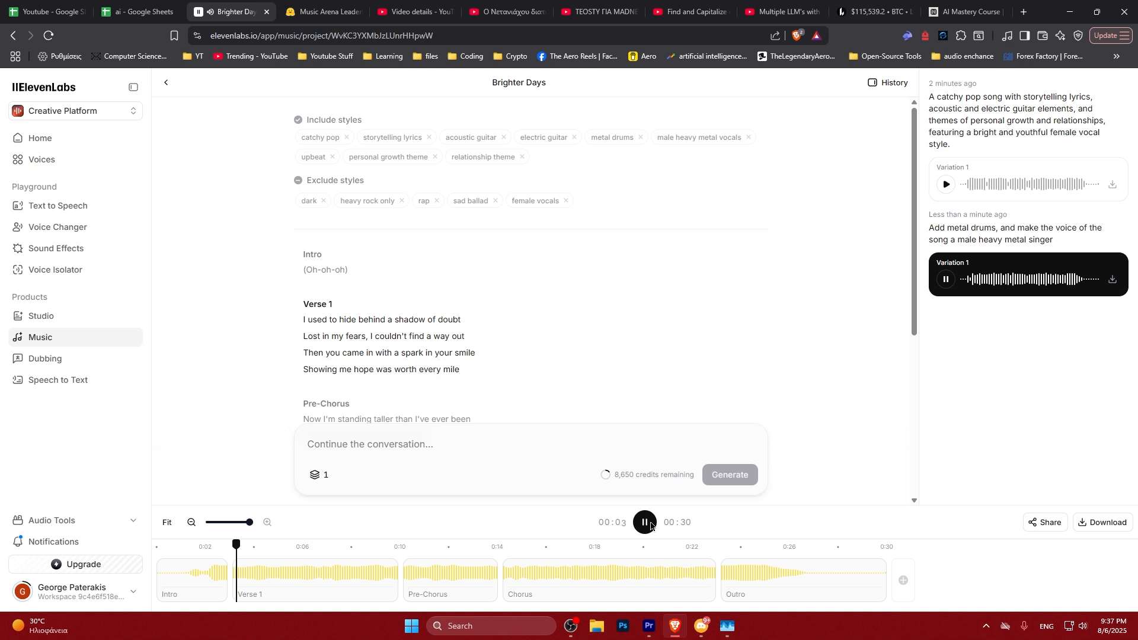
click(650, 527)
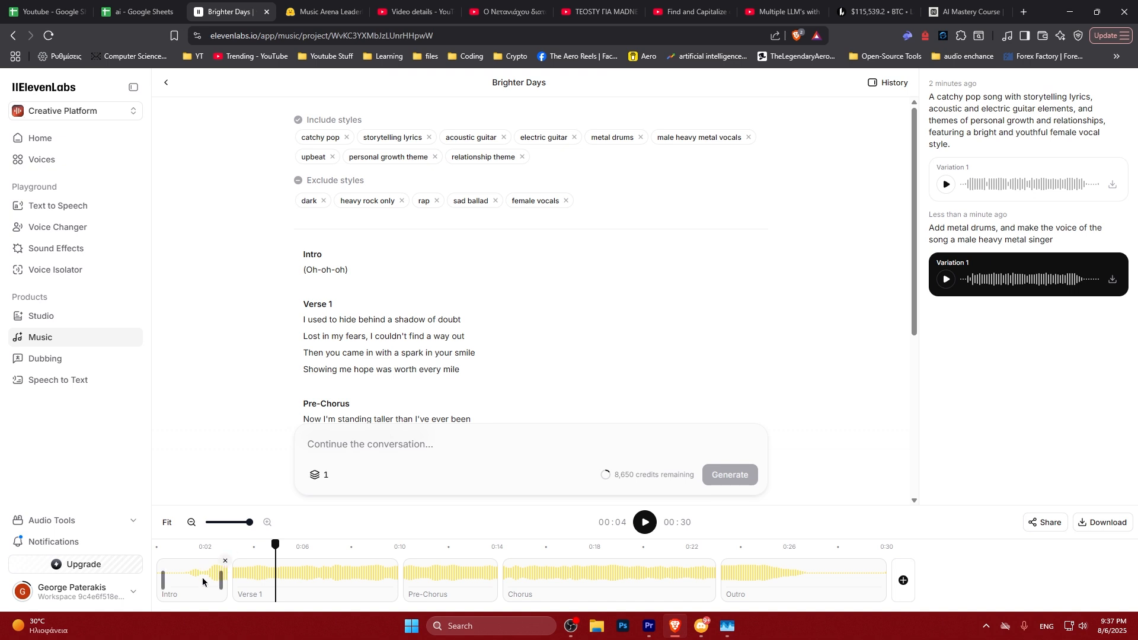
drag(275, 544, 200, 548)
drag(199, 548, 795, 549)
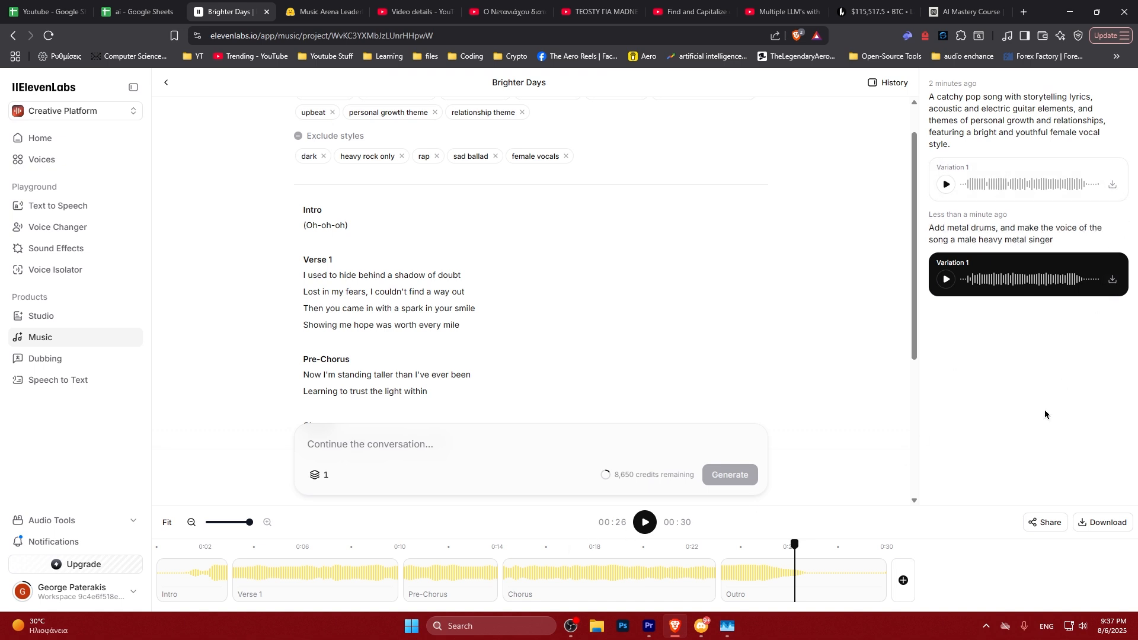
Step: Open the sharing page for the metal version of the song
click(1031, 523)
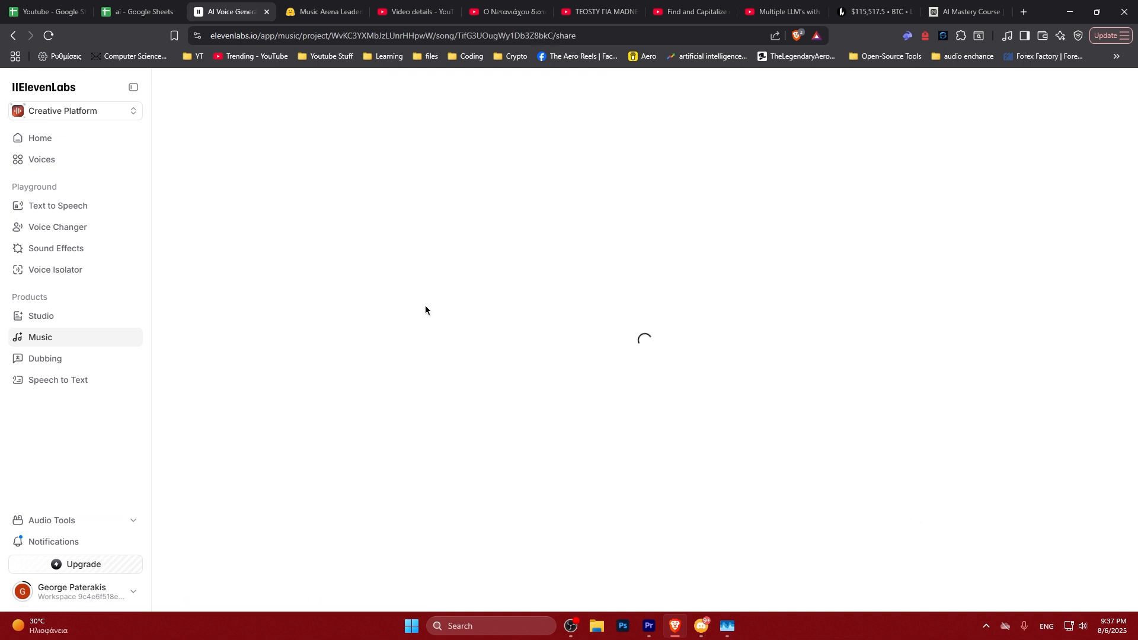